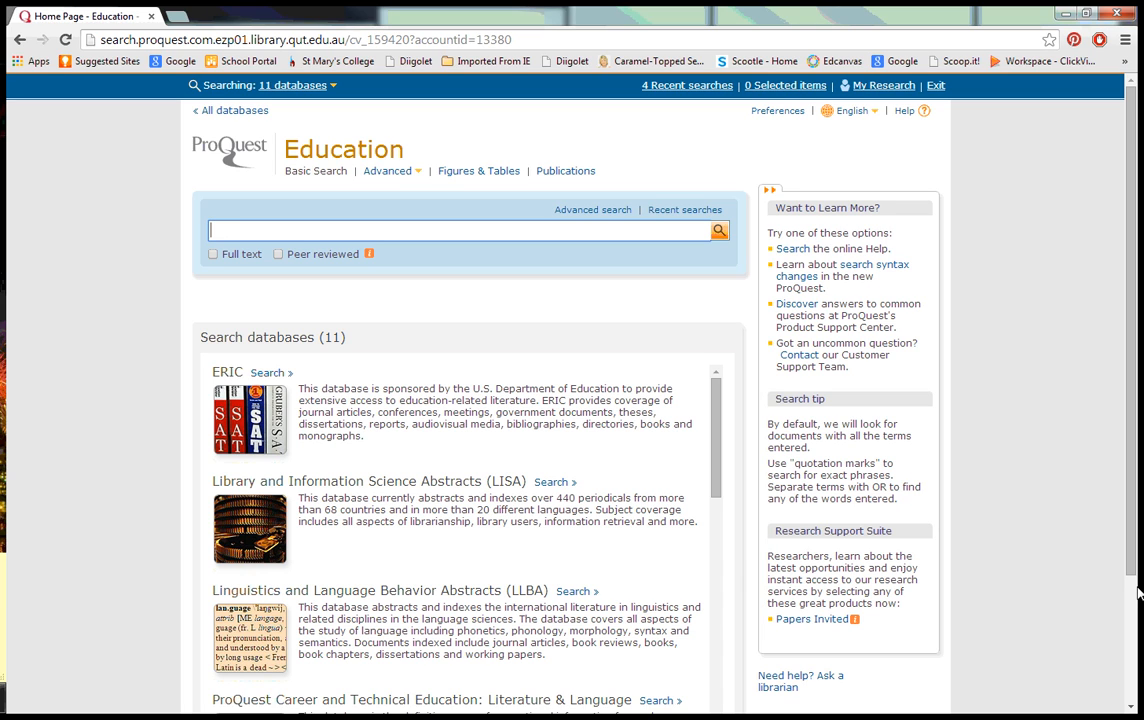
Enter the search query ("inquiry learning" OR "inquiry based learning" OR "guided inquiry"), with the three phrases grouped in parentheses
type("\"inquiry learning")
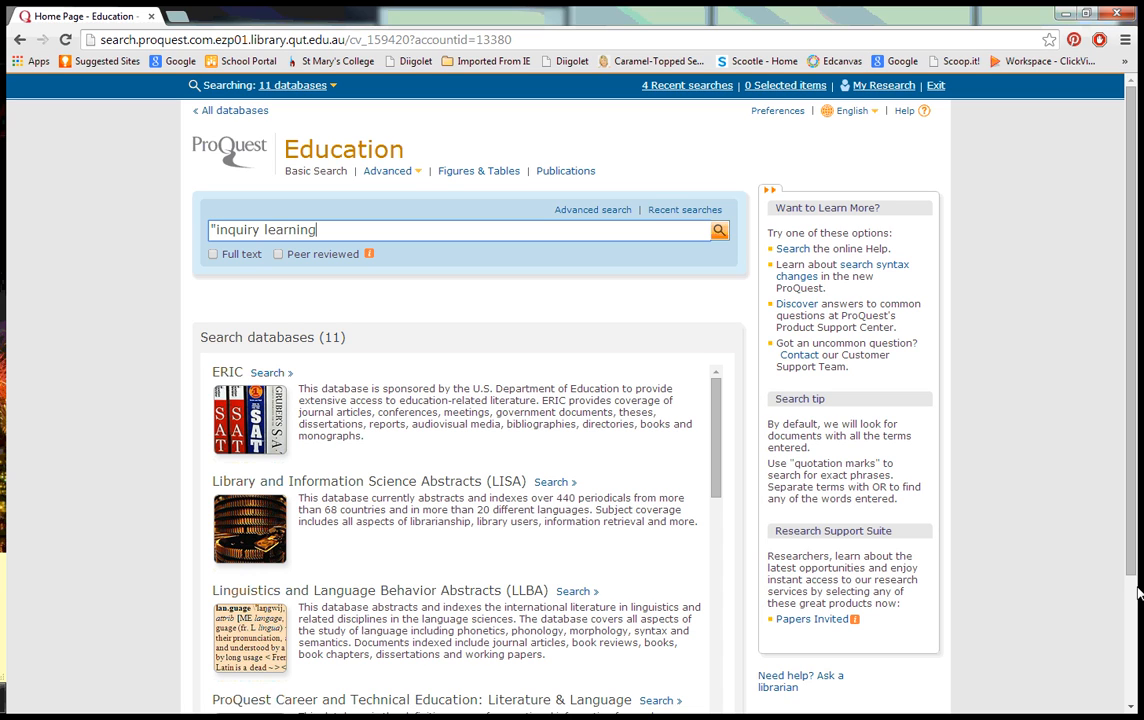
type("\"")
type("OR \"inquiry ba")
key("BackSpace")
key("BackSpace")
type("based lear")
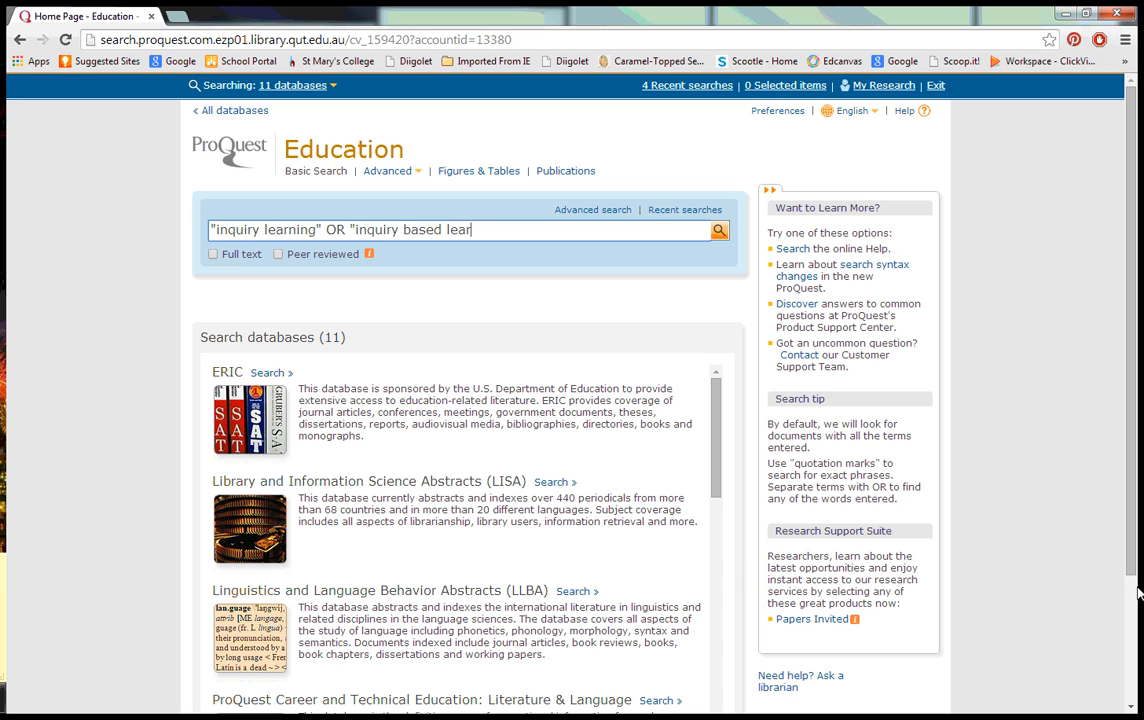
type("ning\" OR \"guided inqu")
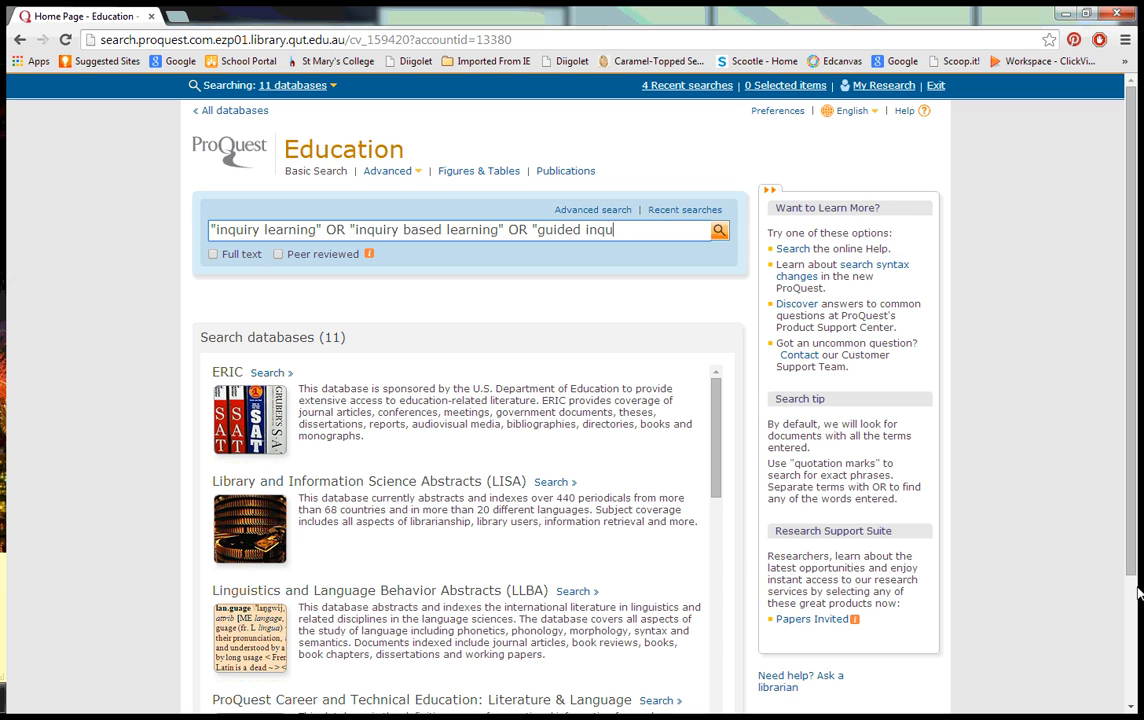
type("iry\"")
type(")")
key("Home")
type("(")
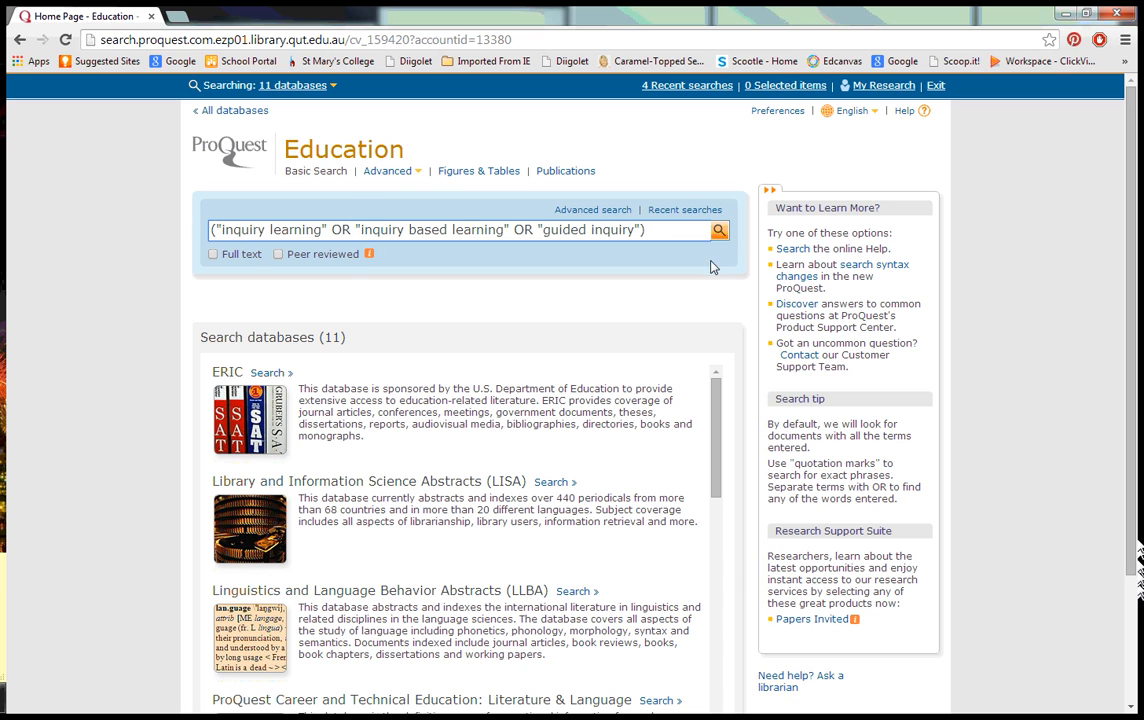
Extend the query with AND ("high school" OR "secondary school"), grouping the two school phrases in parentheses
left_click(678, 230)
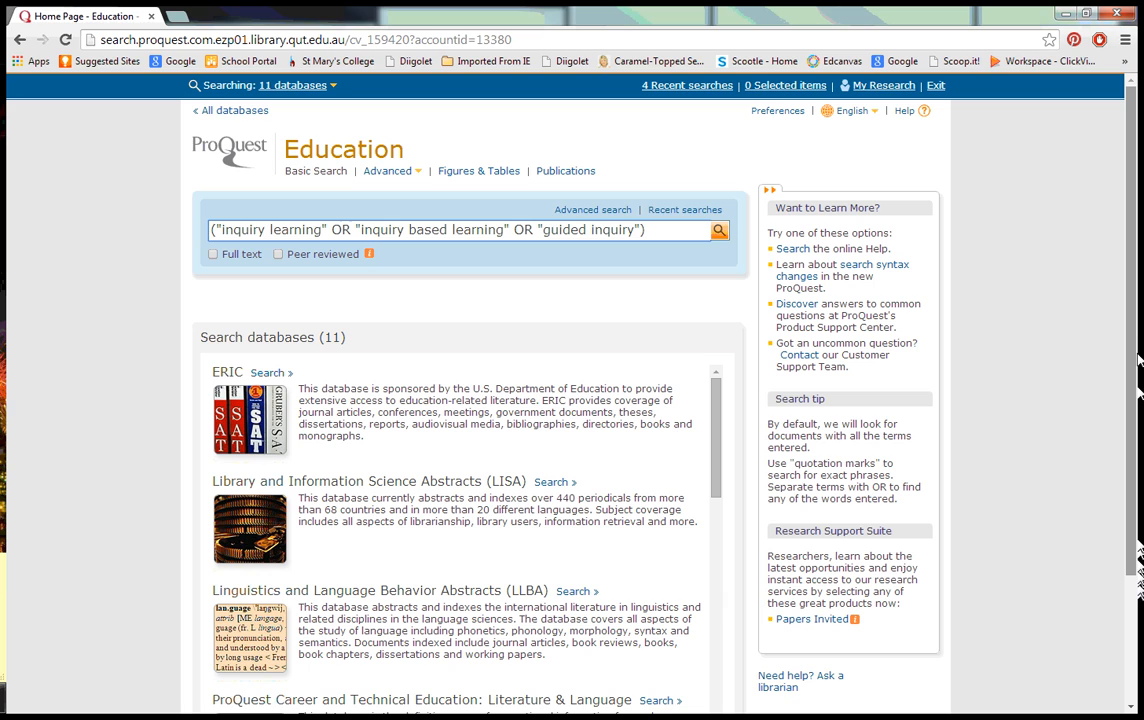
type("AND")
type("\"high ")
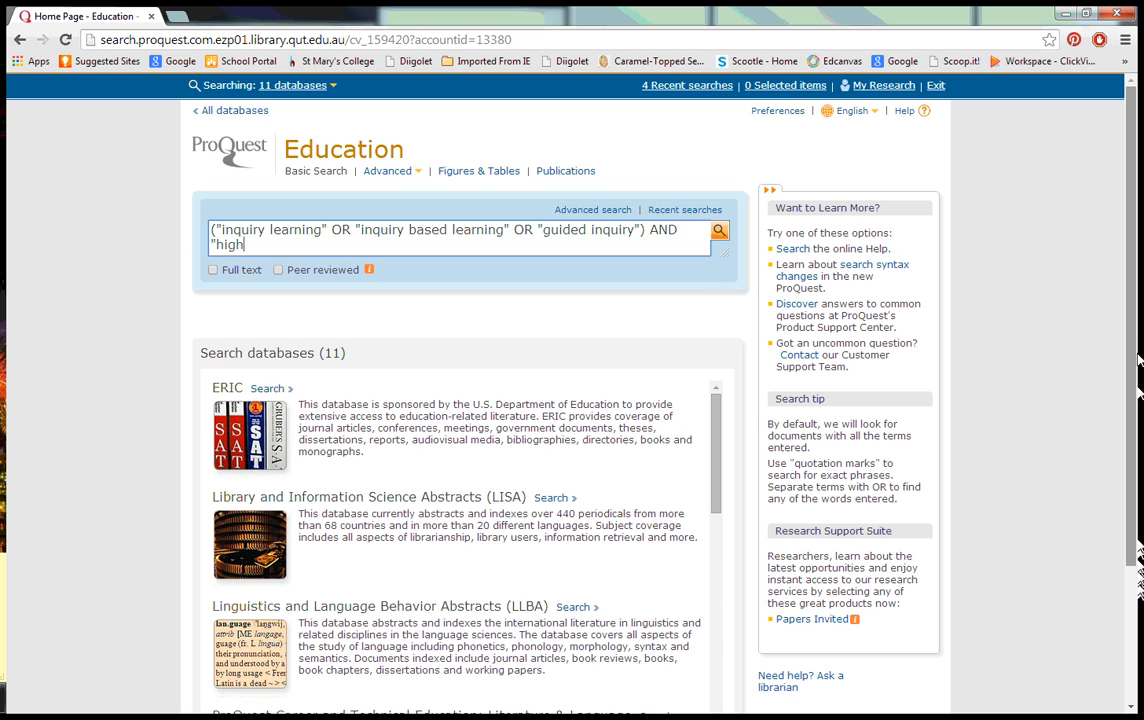
type("scho")
type("ol")
type("\" AN")
key("BackSpace")
key("BackSpace")
type("OR \"")
type("e")
key("BackSpace")
type("secondary ")
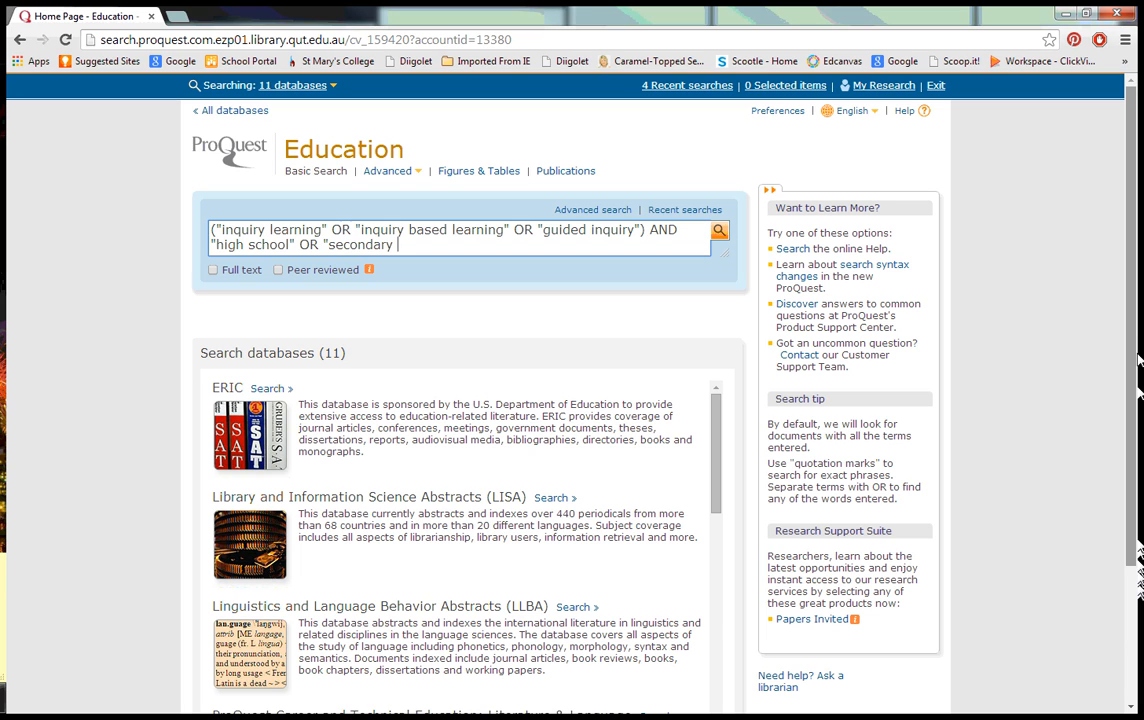
type("schools")
key("BackSpace")
type("\"")
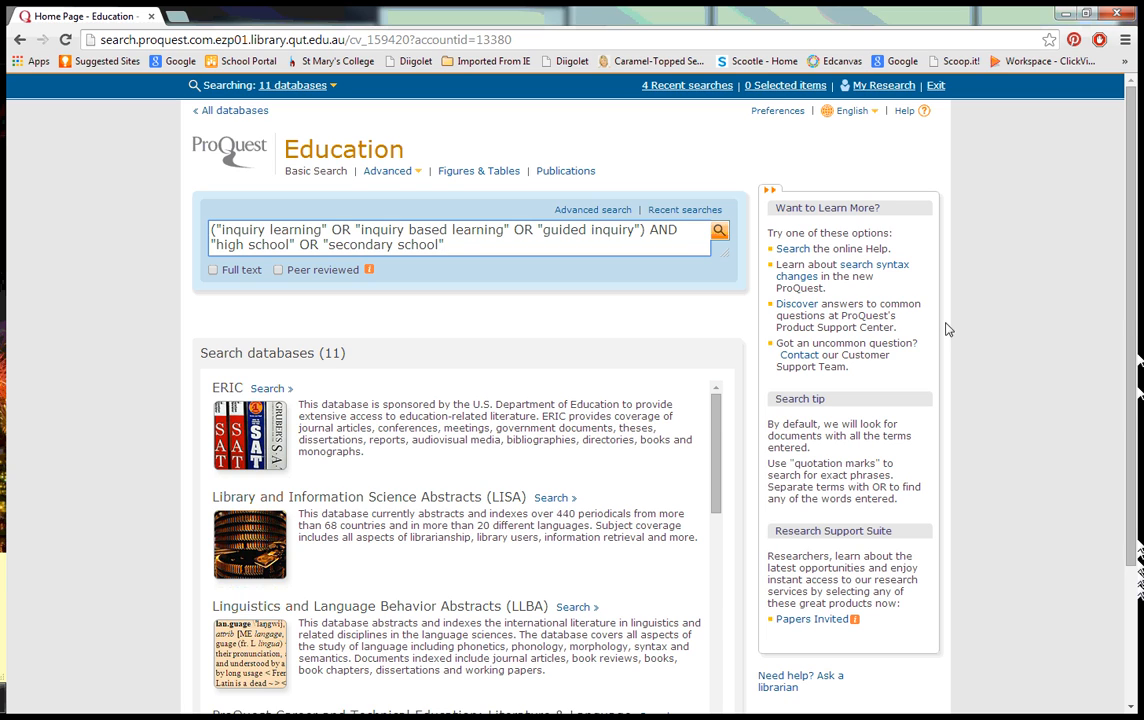
type(")")
left_click(210, 245)
type("(")
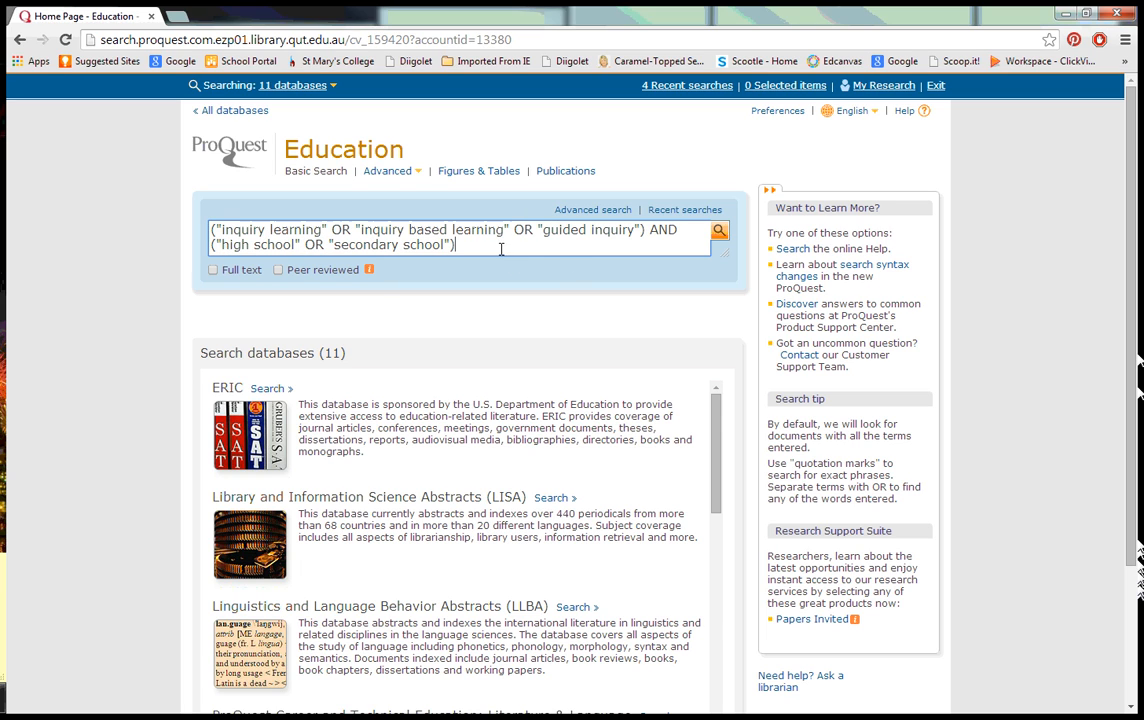
Add AND "science" to the end of the query and run the search
key("End")
type("AND \"science")
left_click(719, 234)
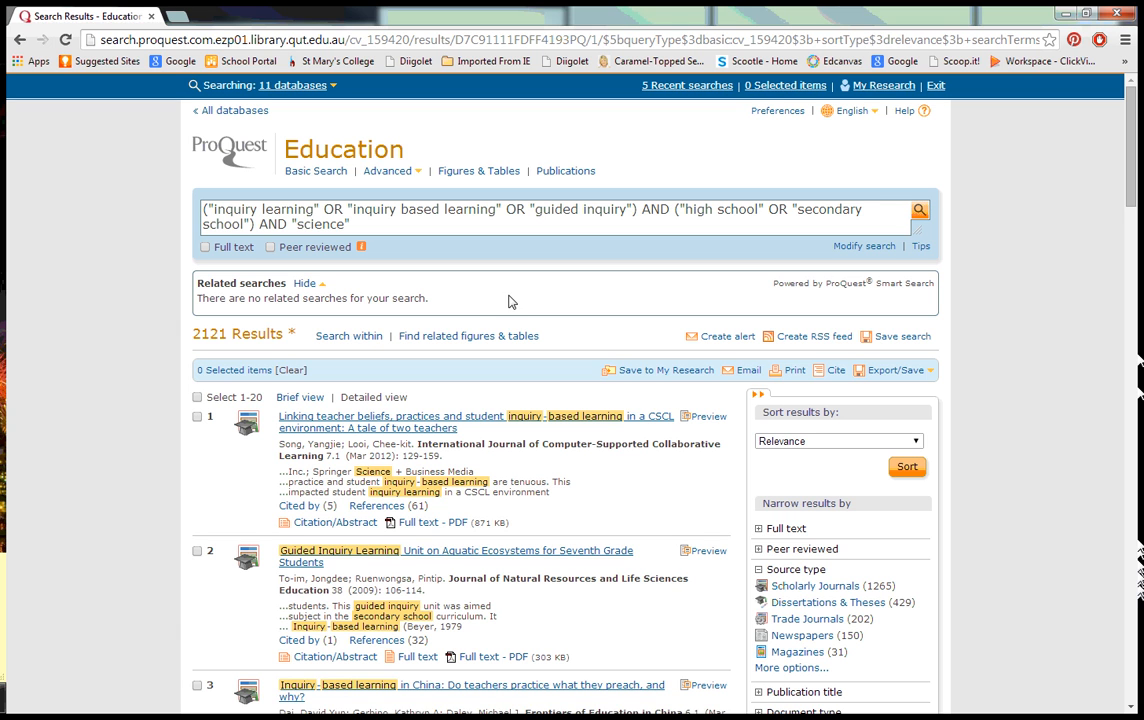
Narrow the results to publication dates starting from the 2000–2009 decade
scroll(520, 288, "down", 1)
scroll(520, 288, "down", 1)
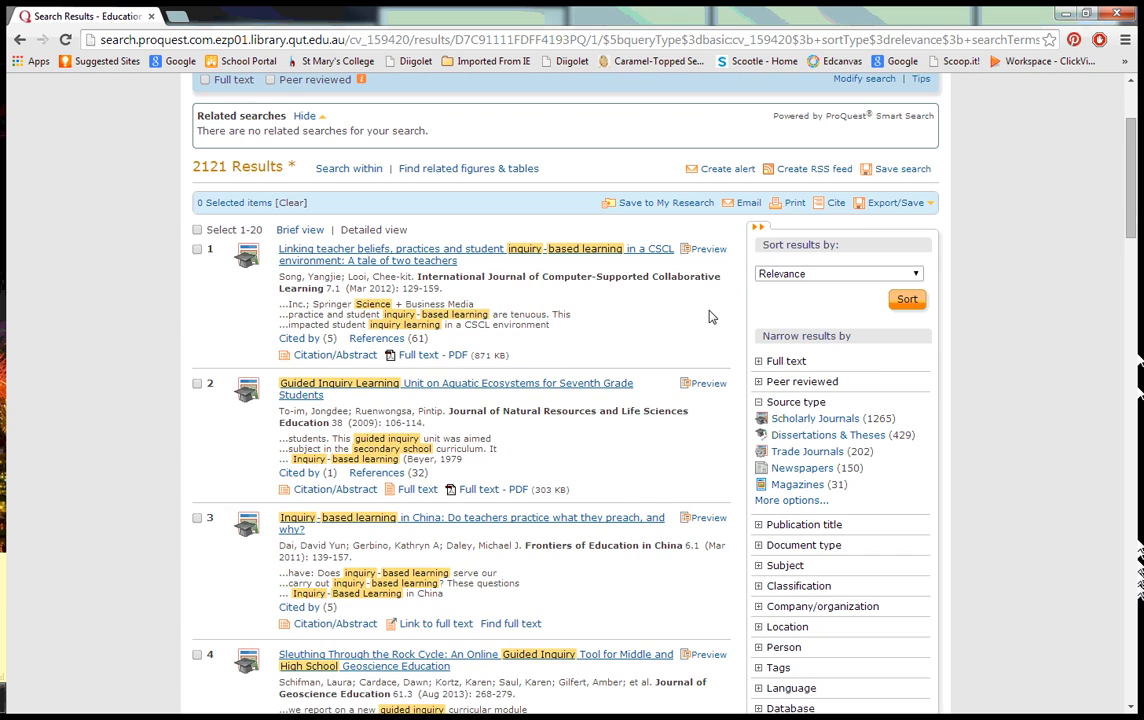
scroll(709, 316, "down", 3)
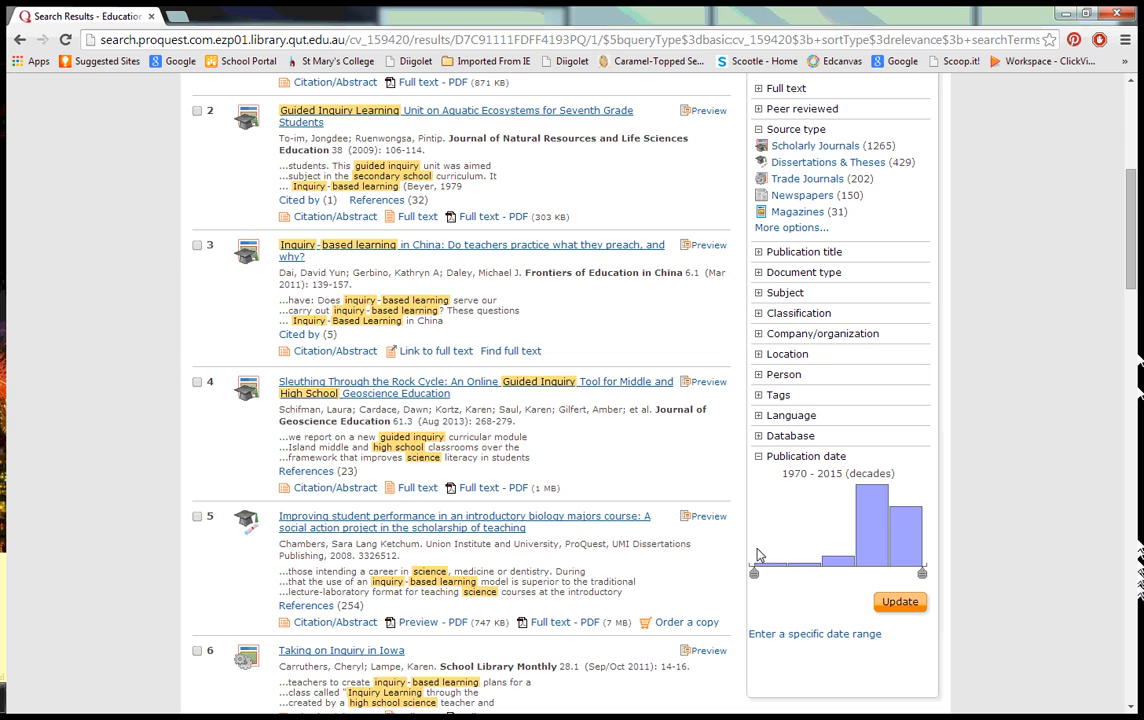
mouse_move(754, 578)
left_click_drag(754, 578, 849, 579)
mouse_move(856, 578)
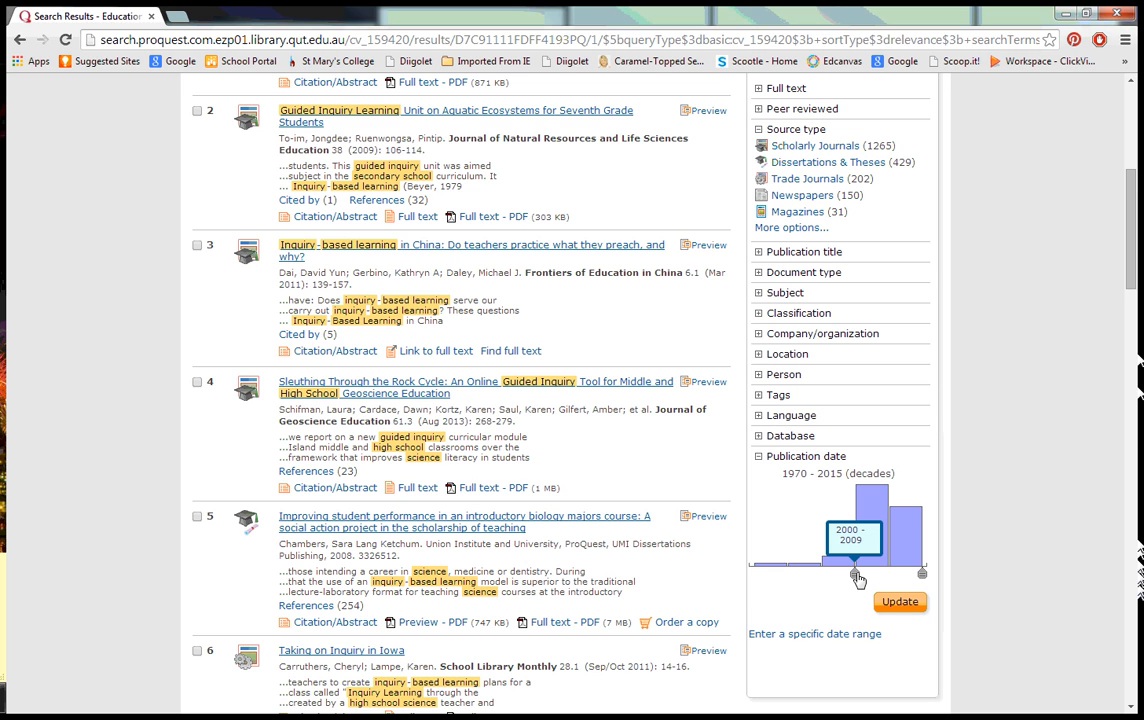
left_click(896, 604)
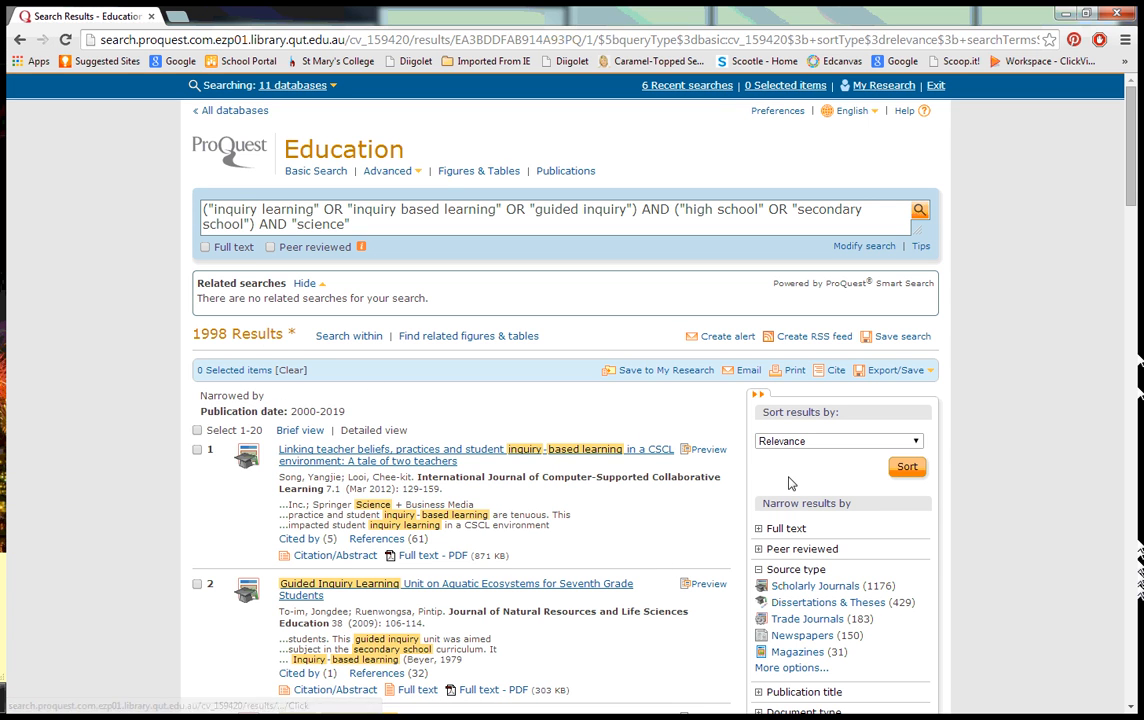
Limit the search to full text documents and rerun it
scroll(780, 484, "down", 1)
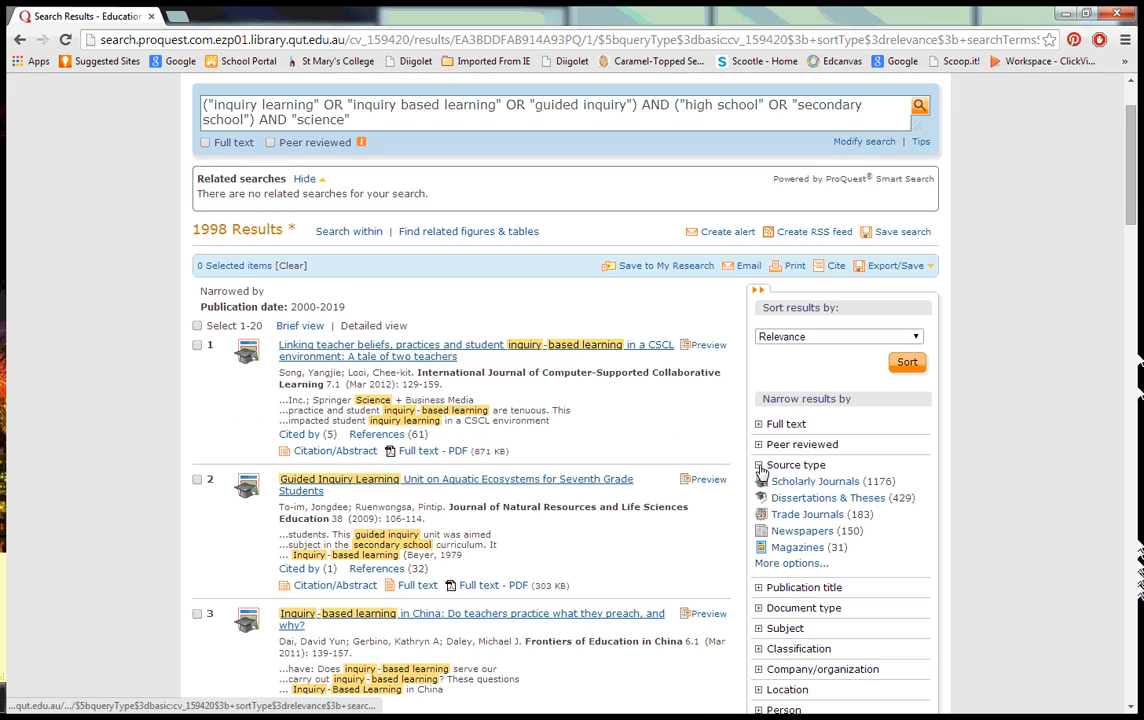
scroll(290, 285, "up", 1)
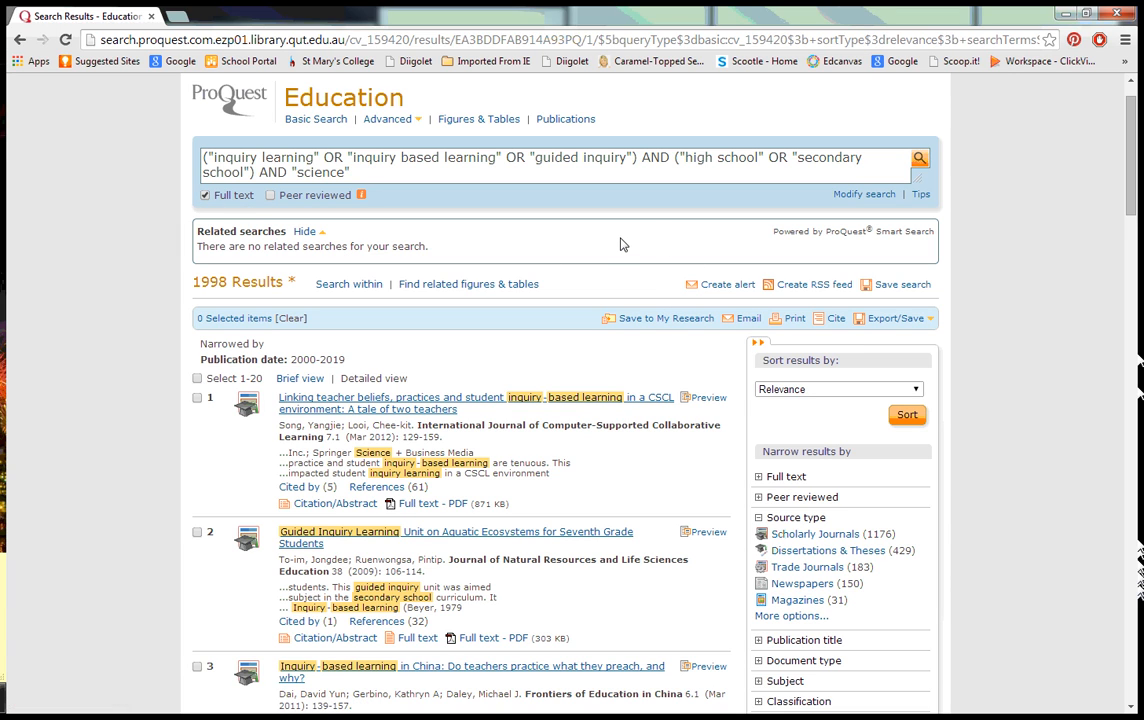
left_click(919, 162)
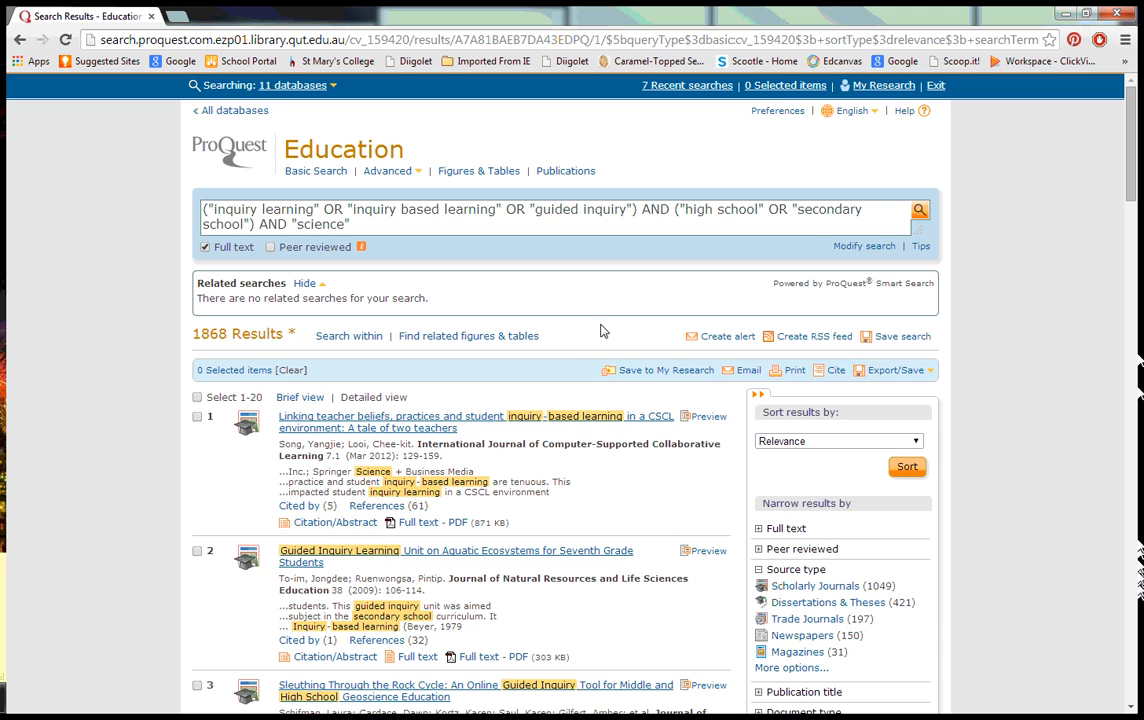
Check the available sort orders for the results and keep Relevance
scroll(600, 329, "down", 1)
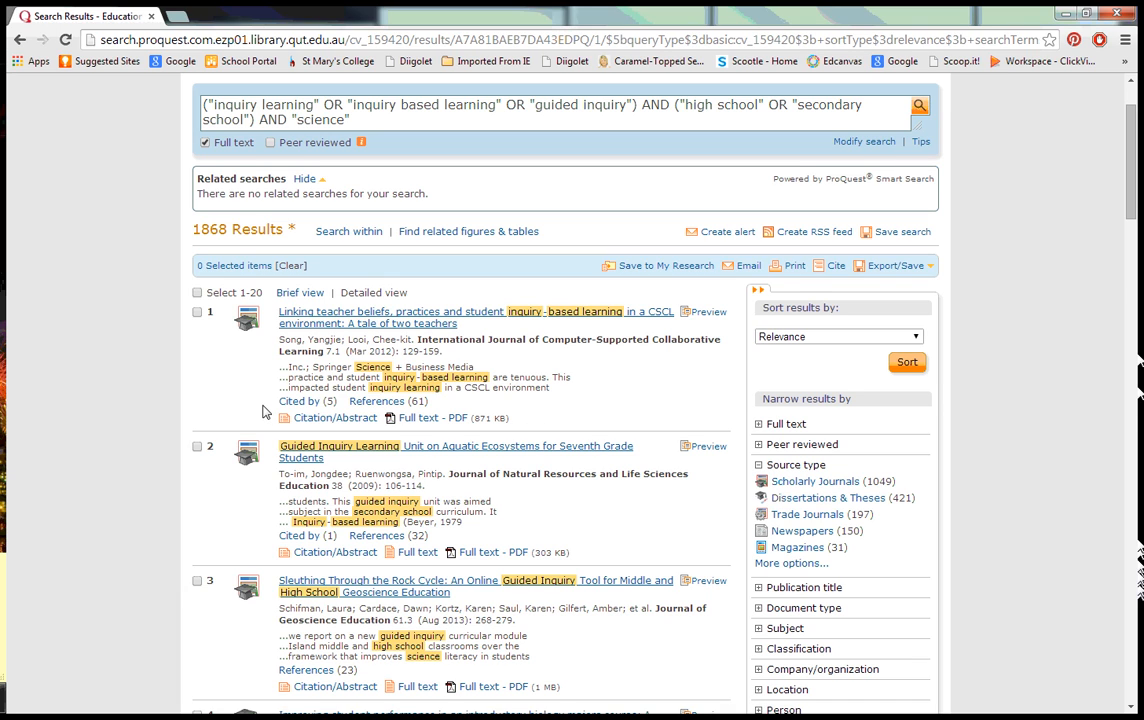
left_click(806, 340)
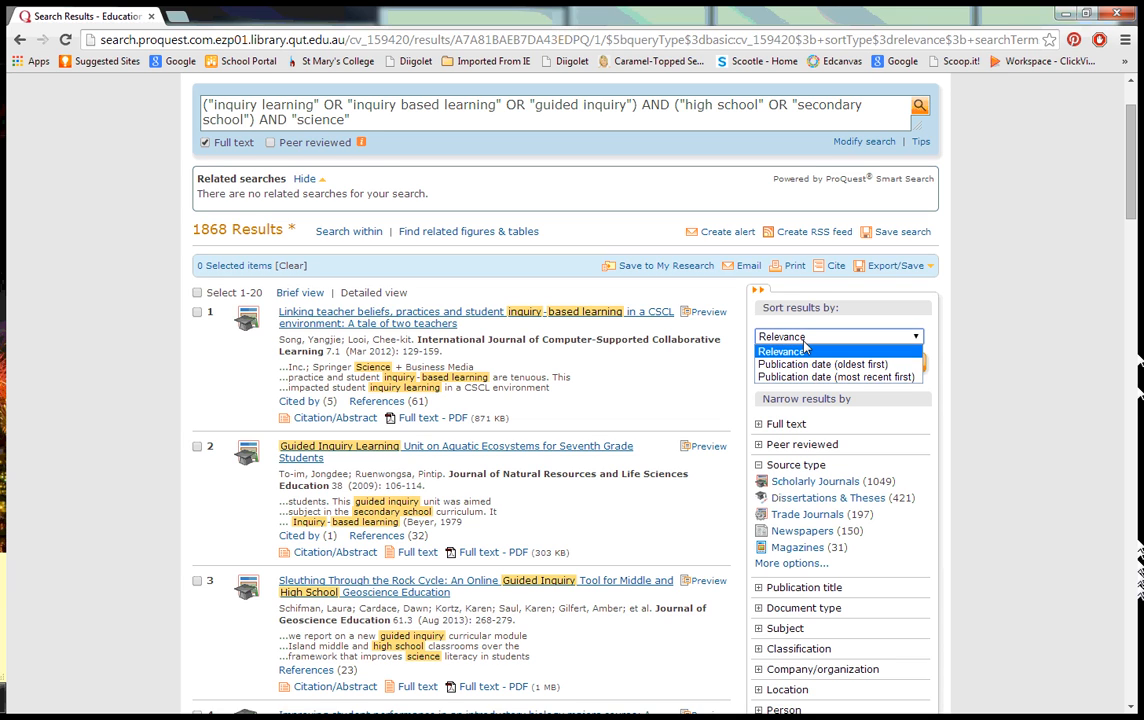
left_click(806, 350)
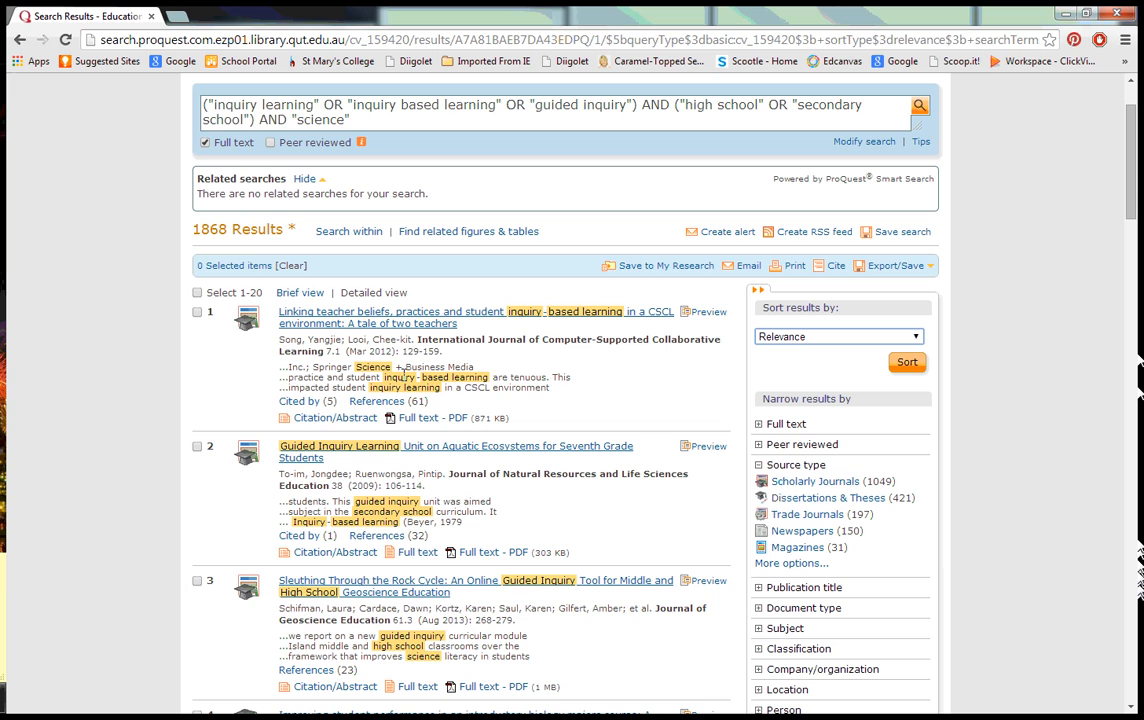
Review the first results and select item 5, "Taking on Inquiry in Iowa"
scroll(245, 382, "down", 1)
scroll(250, 381, "up", 1)
scroll(252, 381, "down", 1)
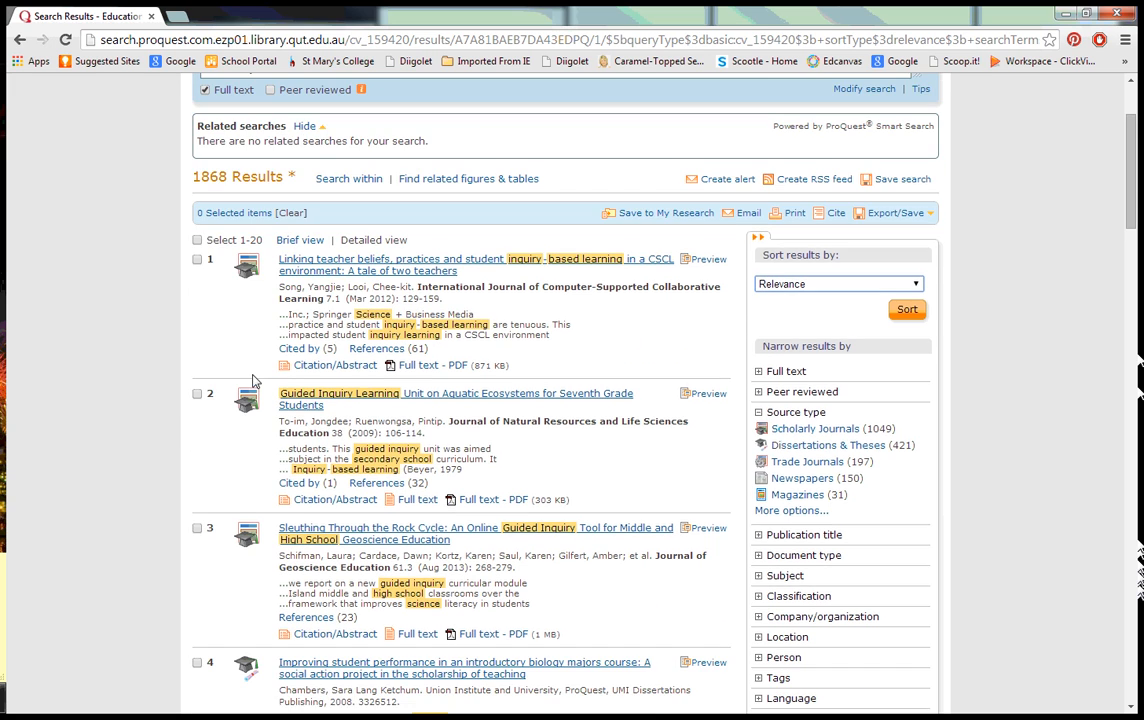
scroll(253, 381, "down", 1)
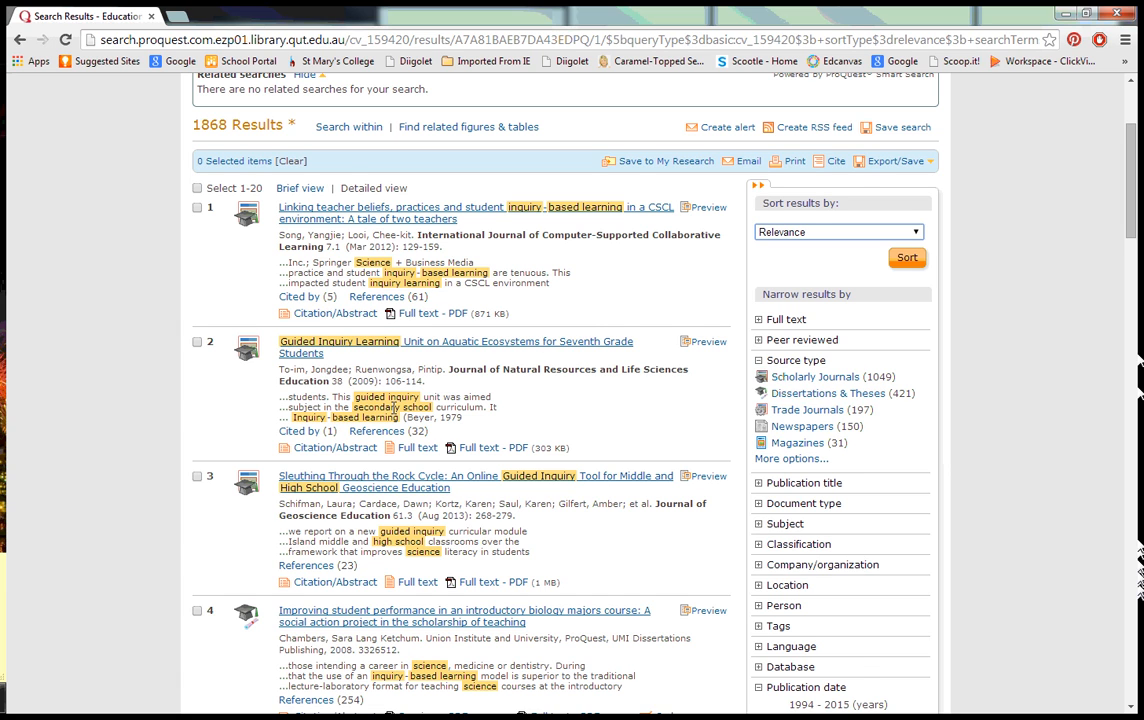
scroll(393, 408, "down", 1)
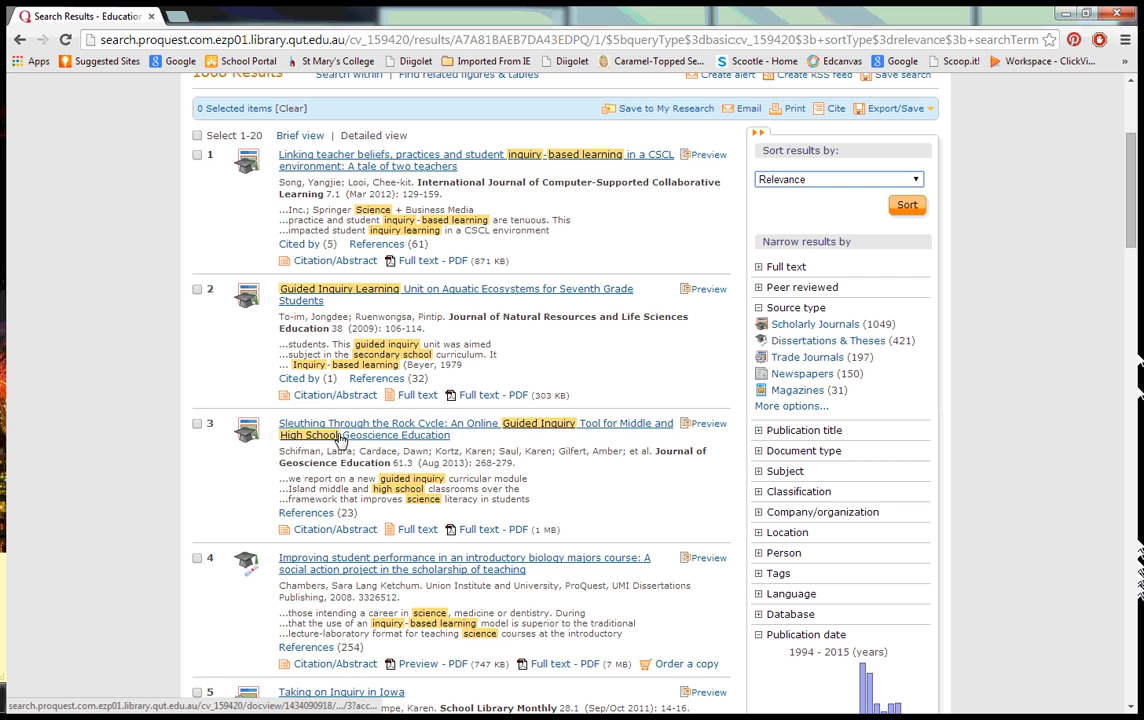
scroll(336, 442, "down", 1)
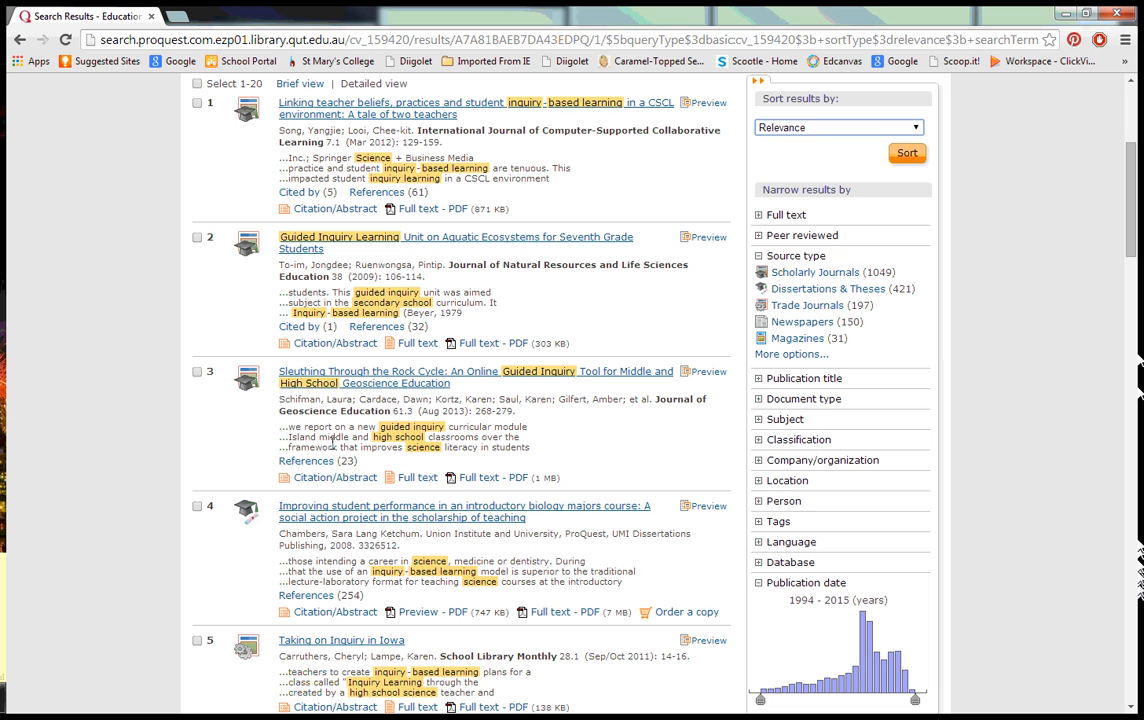
scroll(346, 455, "down", 2)
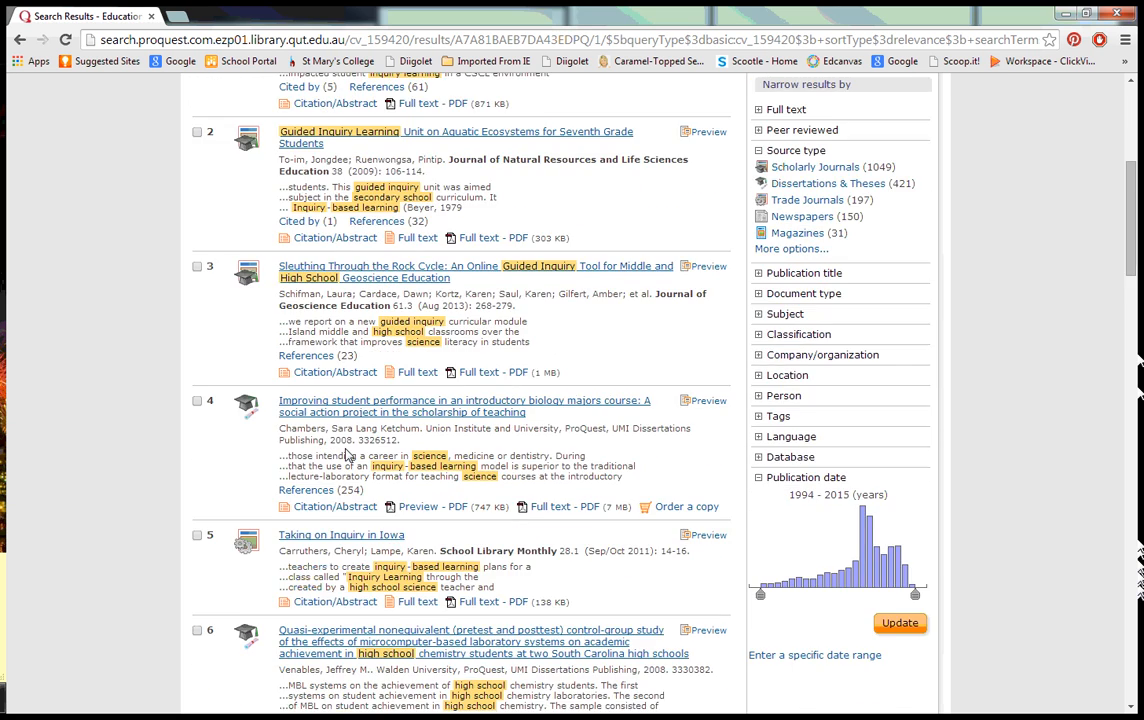
scroll(346, 455, "down", 1)
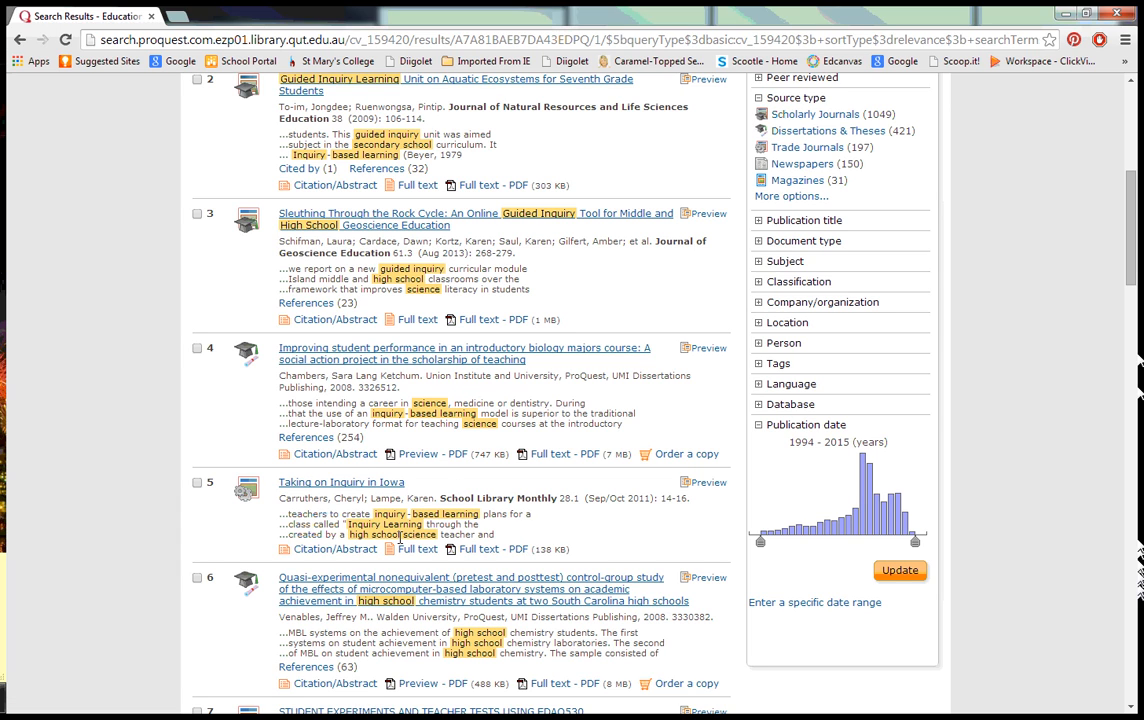
left_click(197, 484)
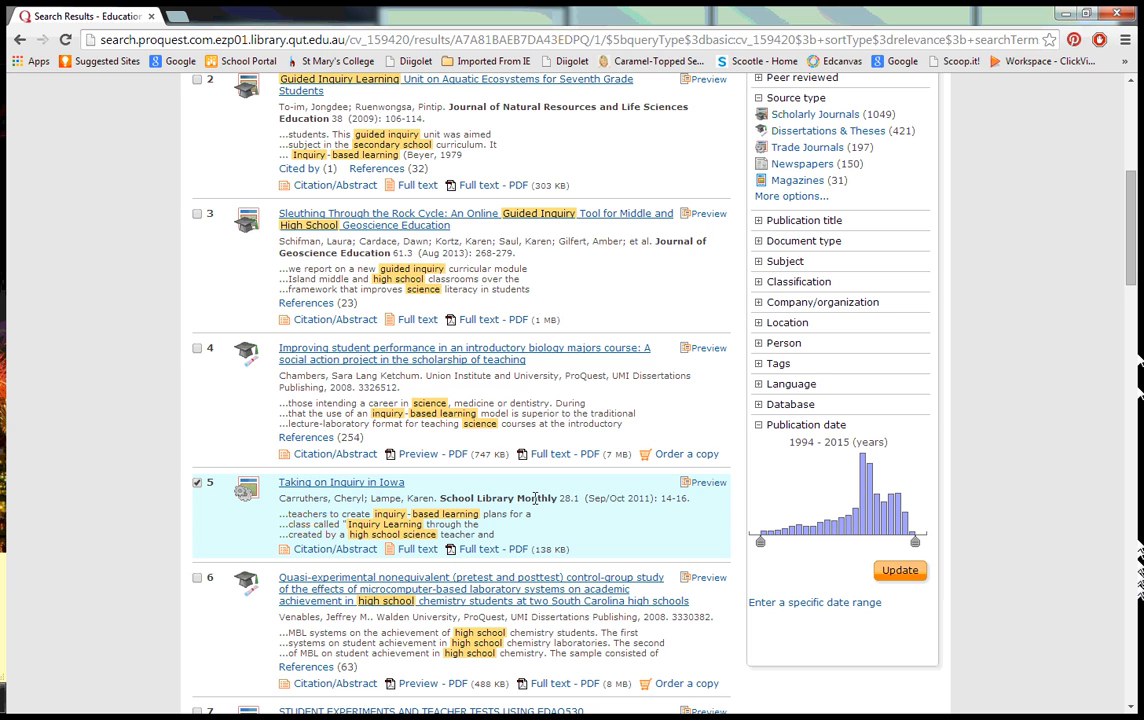
Add result 9, "CELL INQUIRY: A 5E LEARNING CYCLE LESSON", to the selected items
scroll(537, 498, "down", 3)
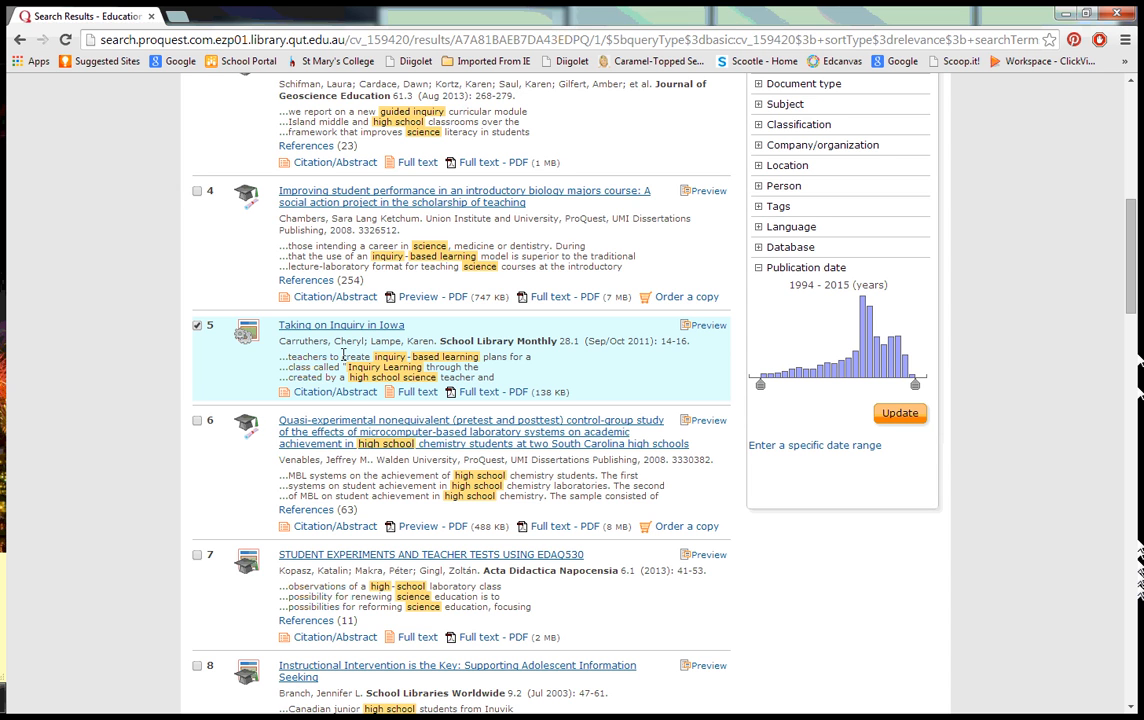
scroll(530, 345, "up", 6)
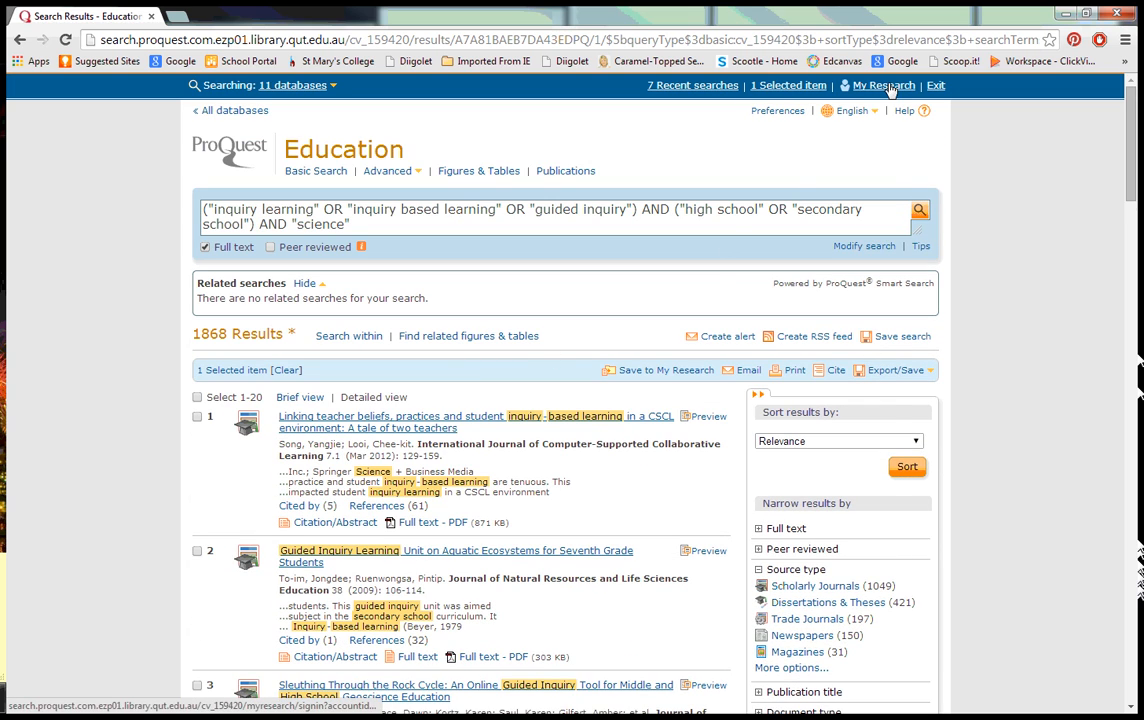
scroll(505, 436, "down", 2)
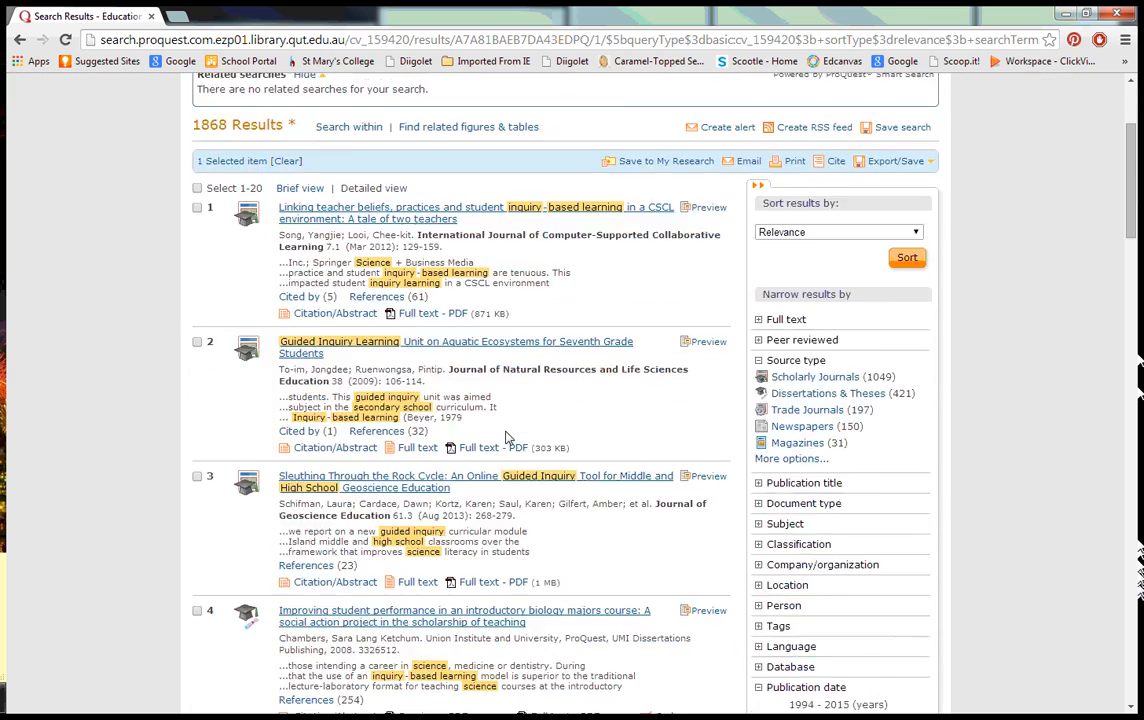
scroll(505, 437, "down", 4)
scroll(505, 437, "down", 2)
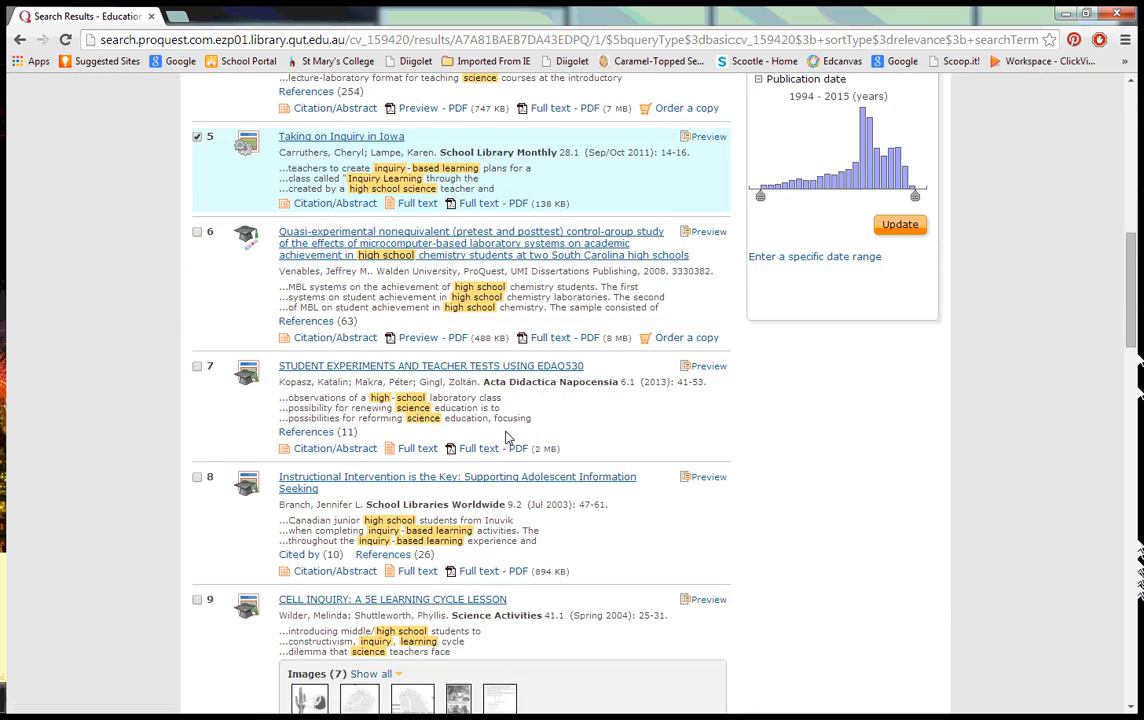
scroll(505, 437, "down", 2)
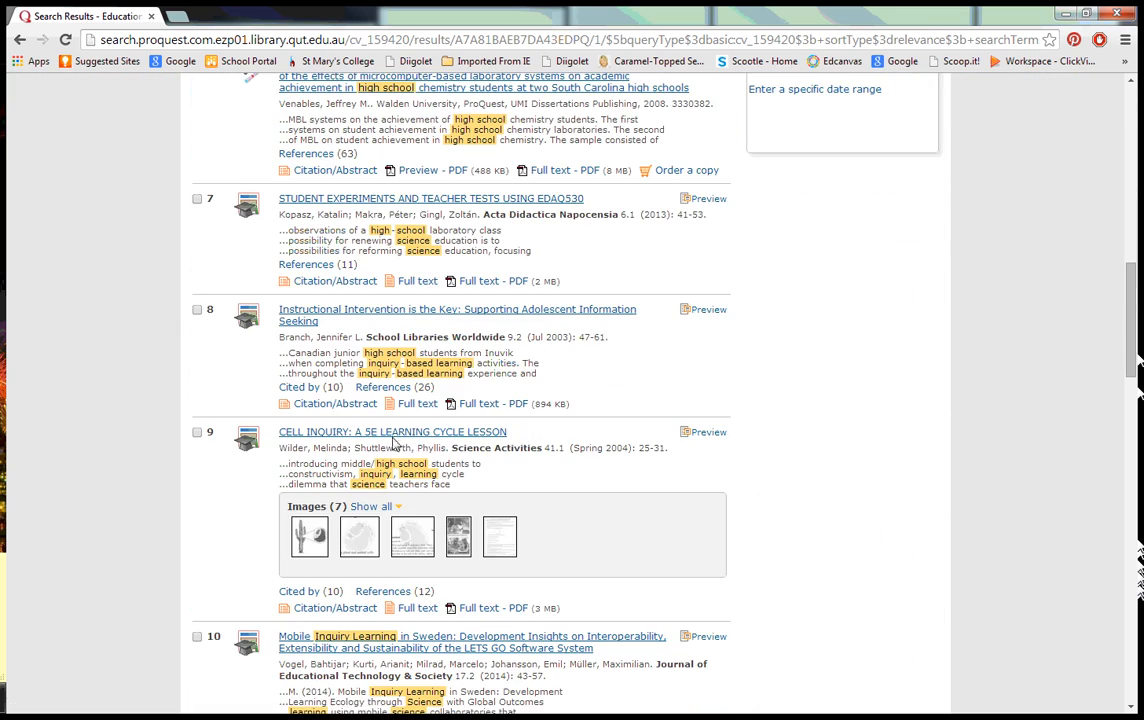
left_click(197, 434)
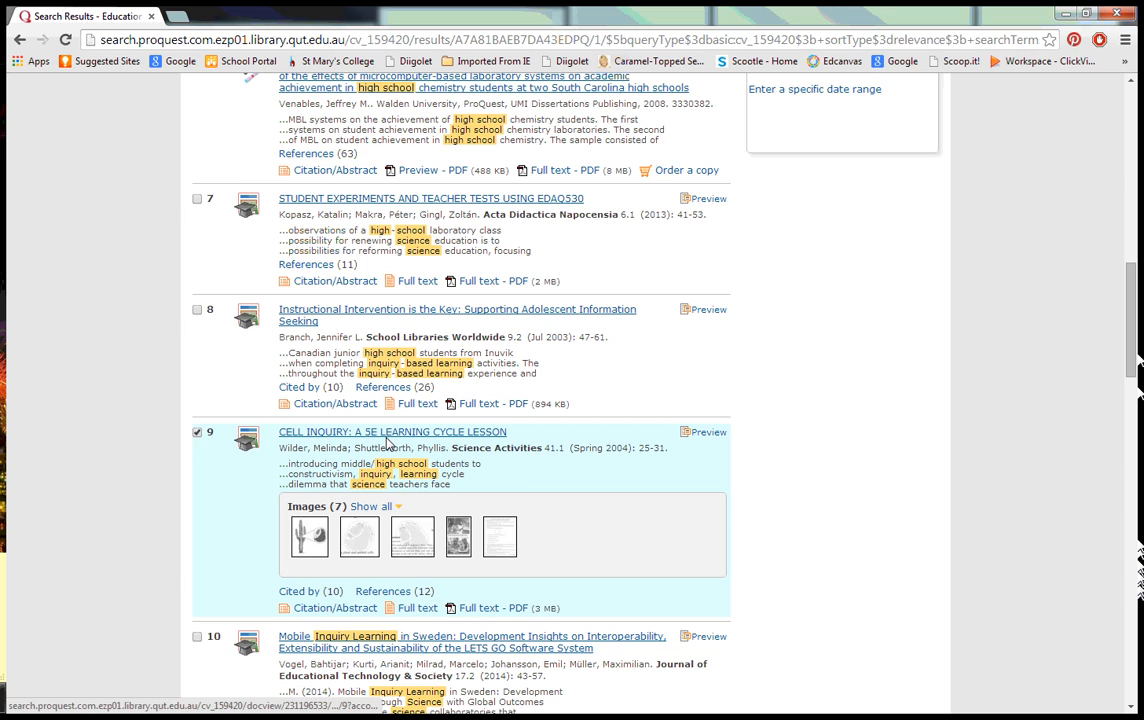
Add result 12, "Guided Inquiry: School Libraries in the 21st Century", to the selected items
scroll(388, 443, "down", 3)
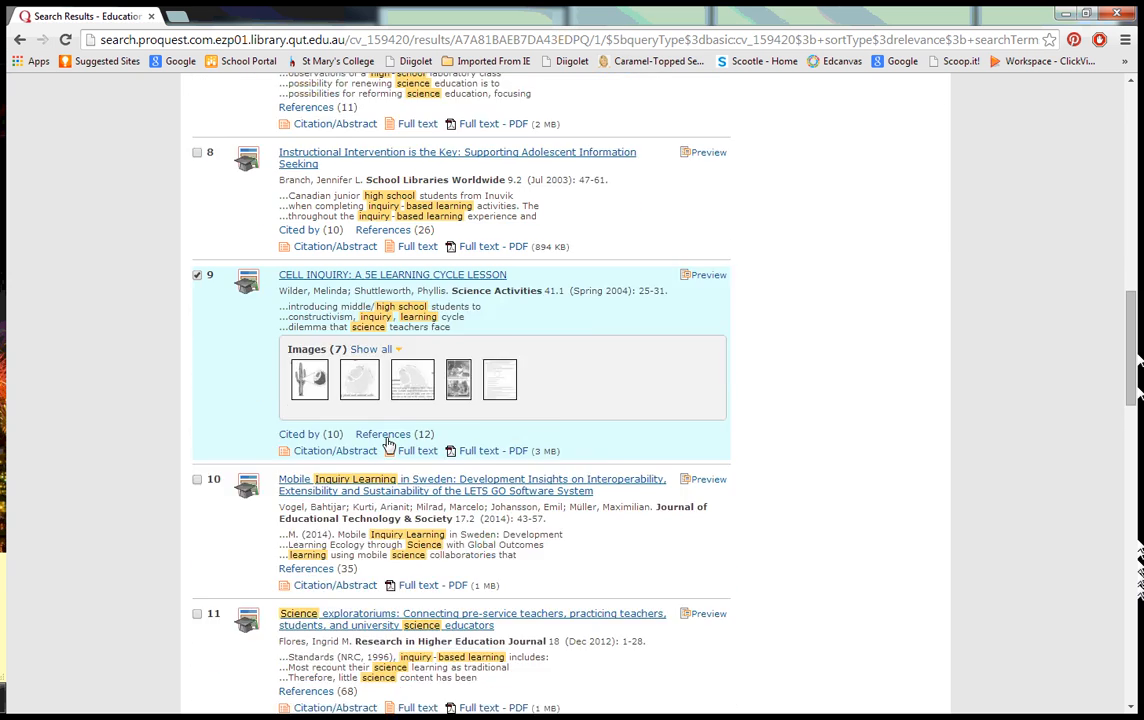
scroll(388, 443, "down", 2)
scroll(388, 443, "down", 2)
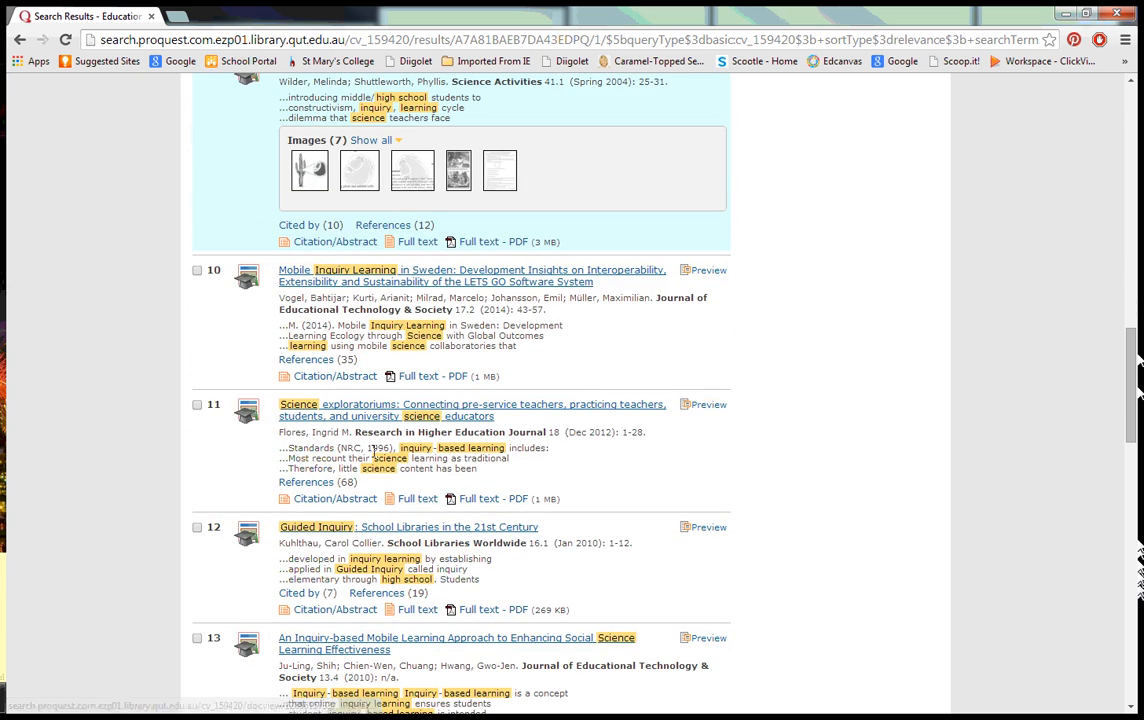
scroll(376, 455, "down", 1)
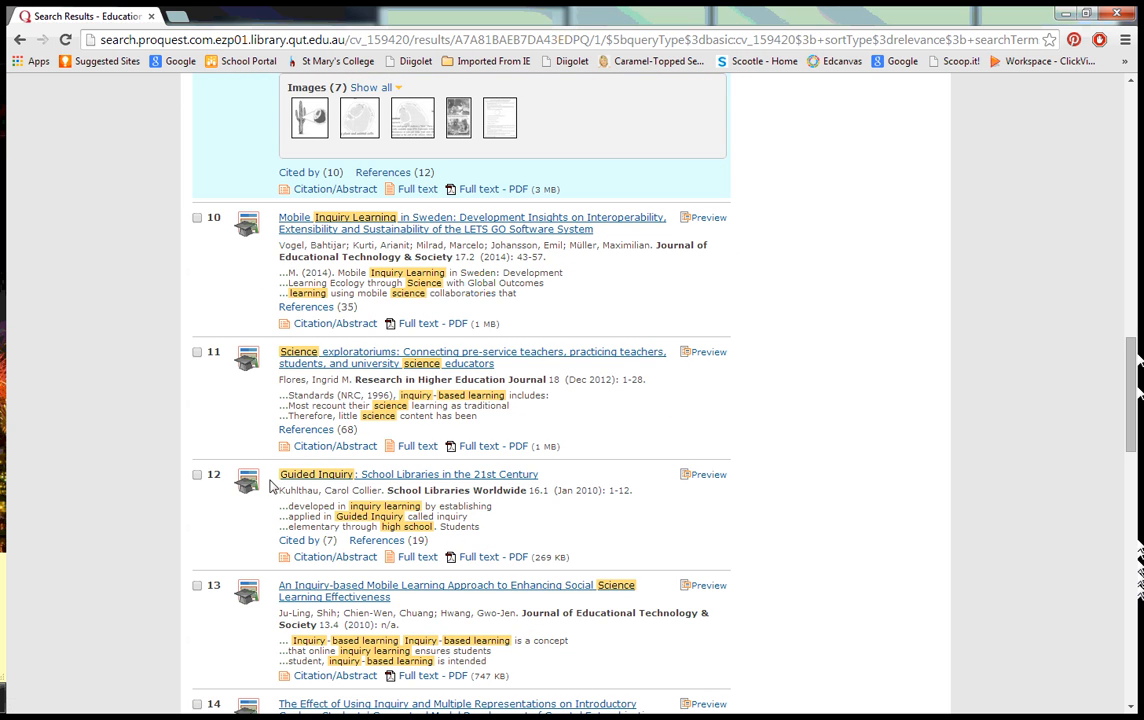
left_click(197, 474)
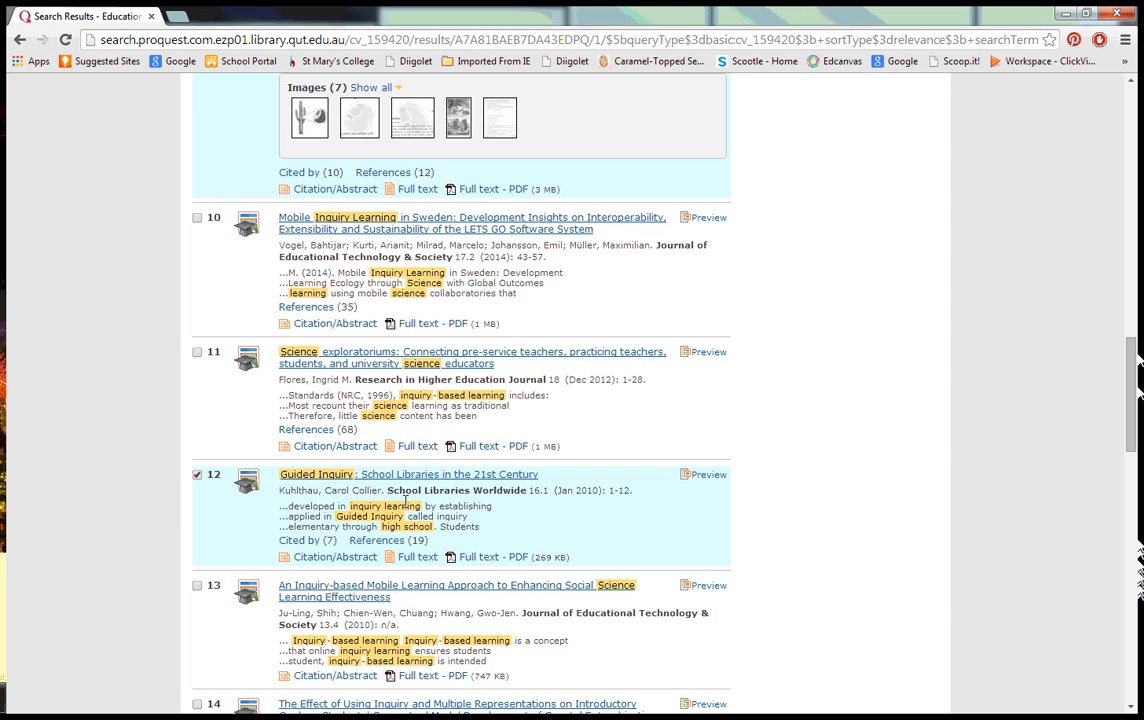
scroll(356, 491, "down", 2)
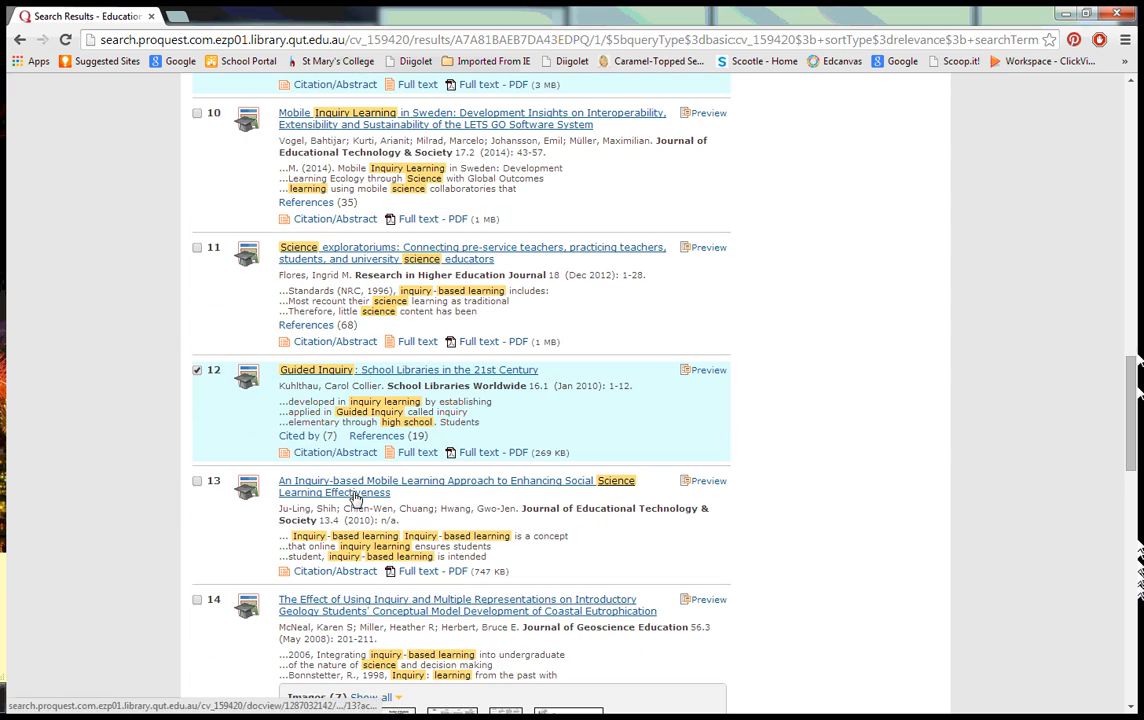
scroll(348, 468, "up", 3)
scroll(348, 468, "up", 15)
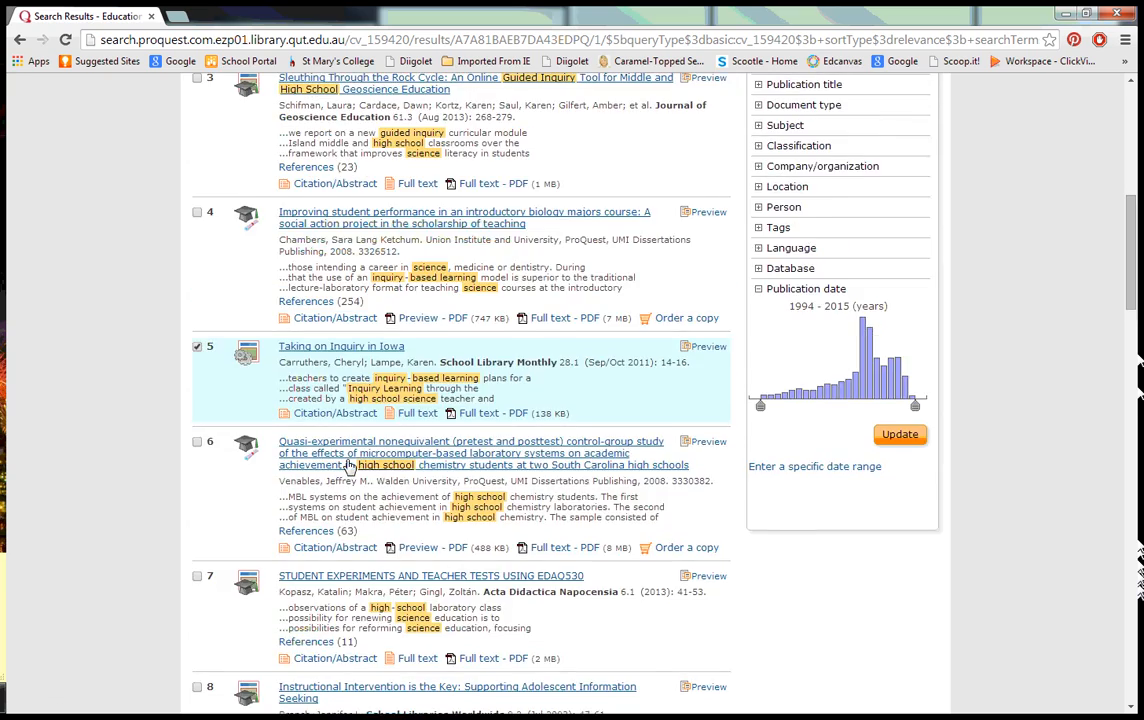